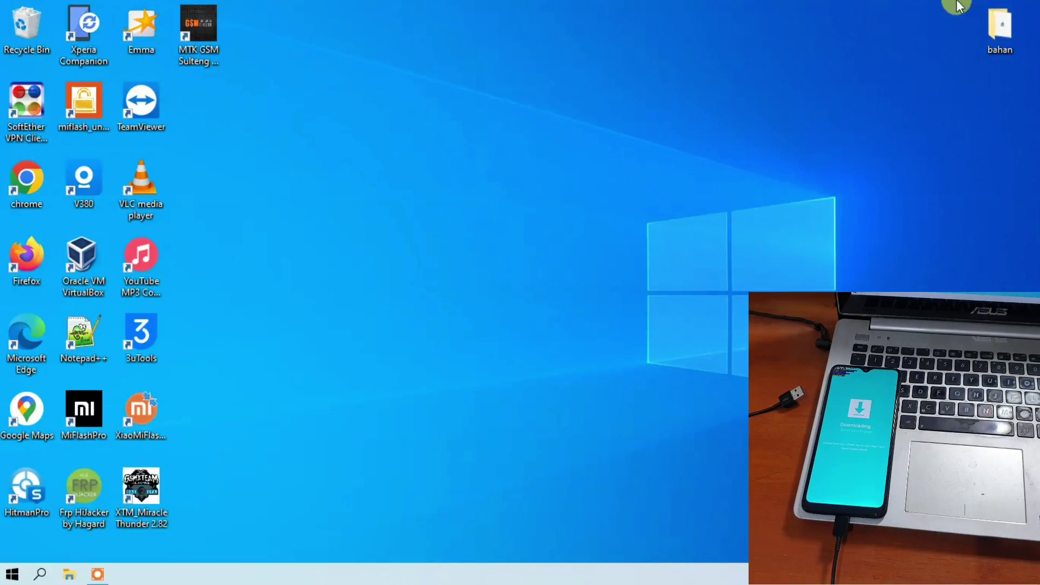
# Open the bahan folder on the desktop and run SAMSUNG_USB_Driver_for_Mobile_Phones.exe, declining to reinstall the driver
pyautogui.doubleClick(1012, 49)
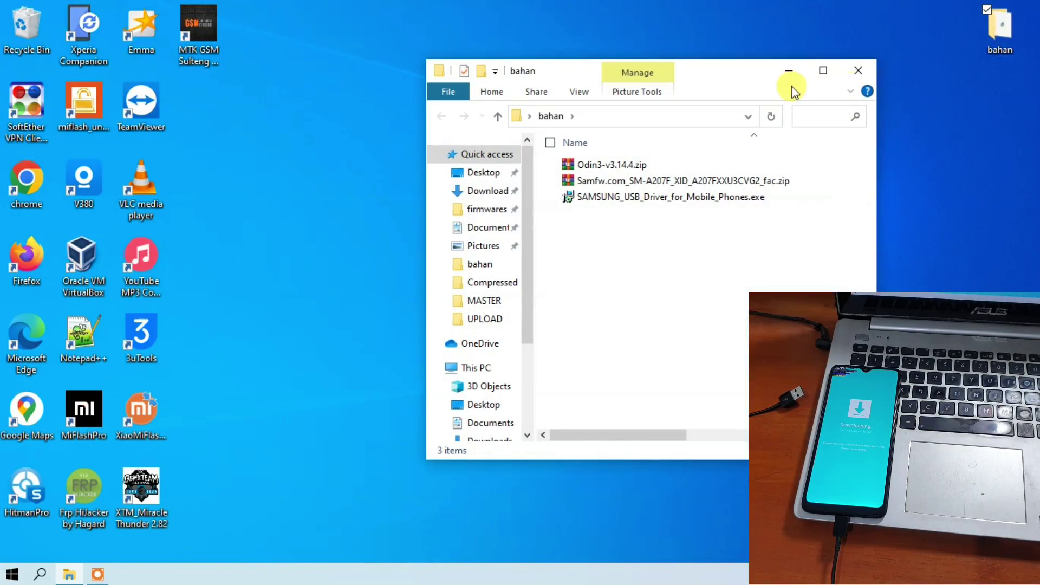
pyautogui.moveTo(733, 73); pyautogui.dragTo(364, 18)
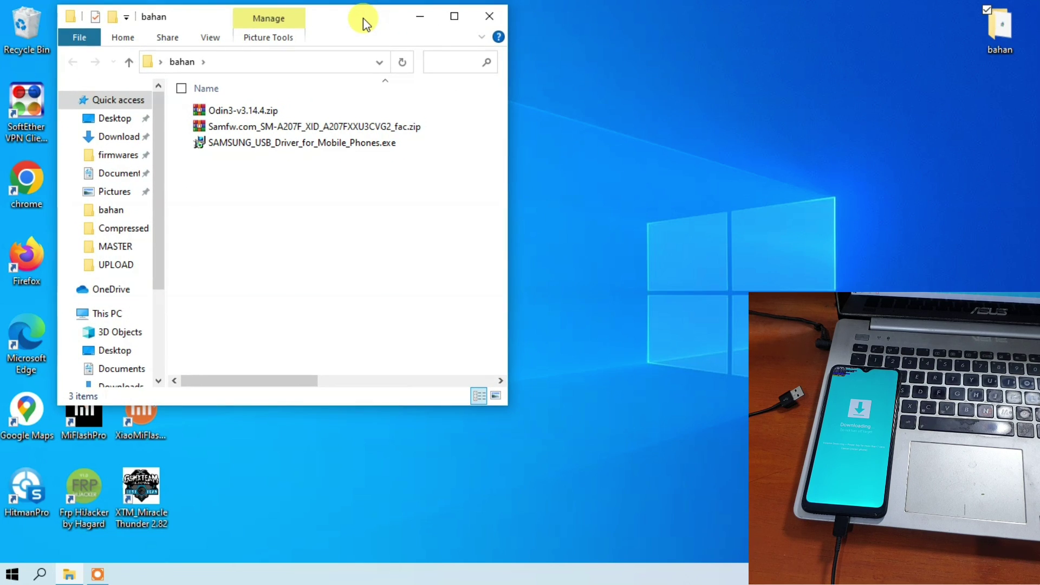
pyautogui.click(275, 142)
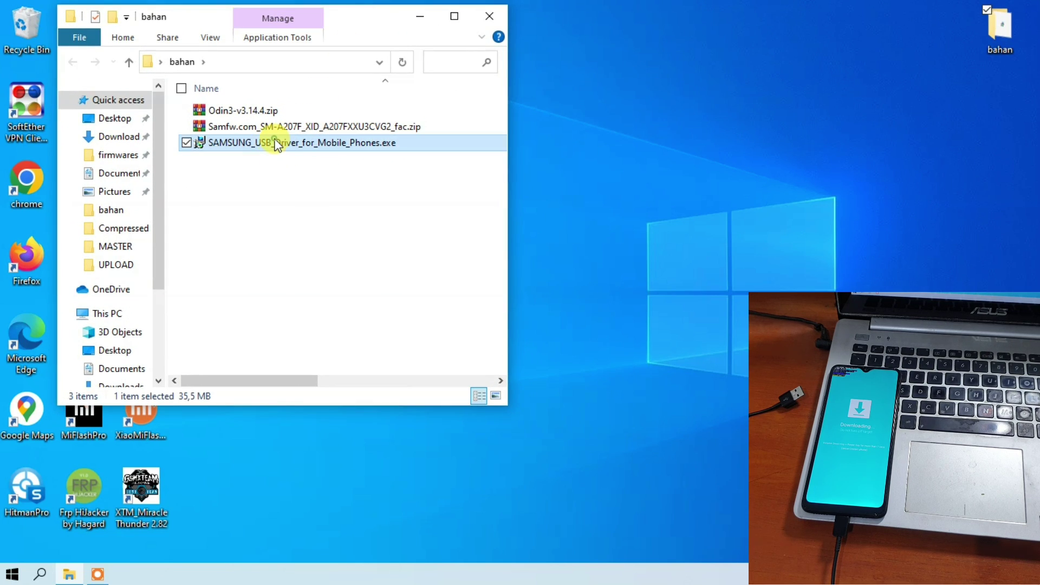
pyautogui.doubleClick(245, 146)
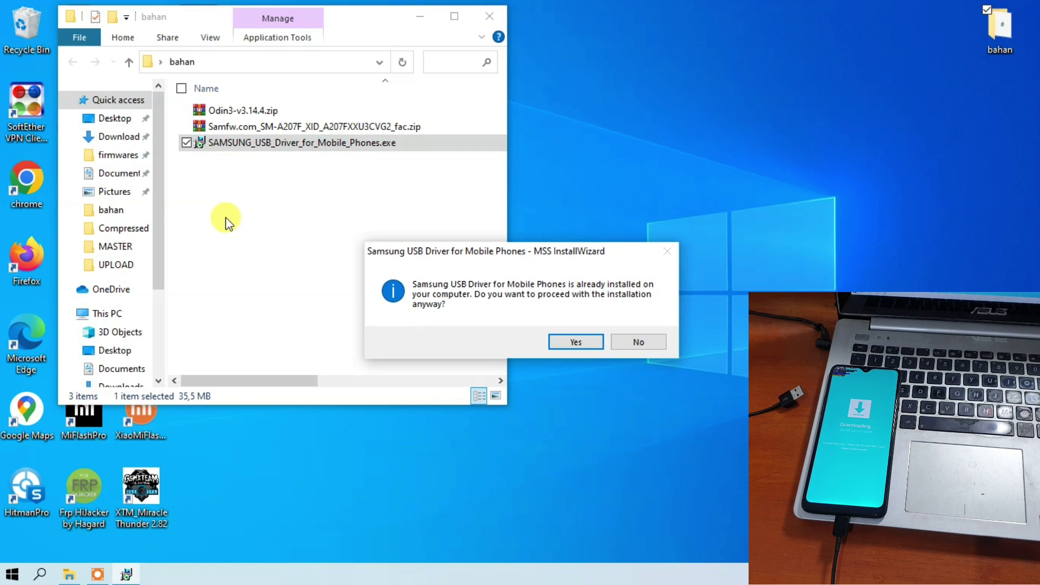
pyautogui.moveTo(403, 246); pyautogui.dragTo(133, 231)
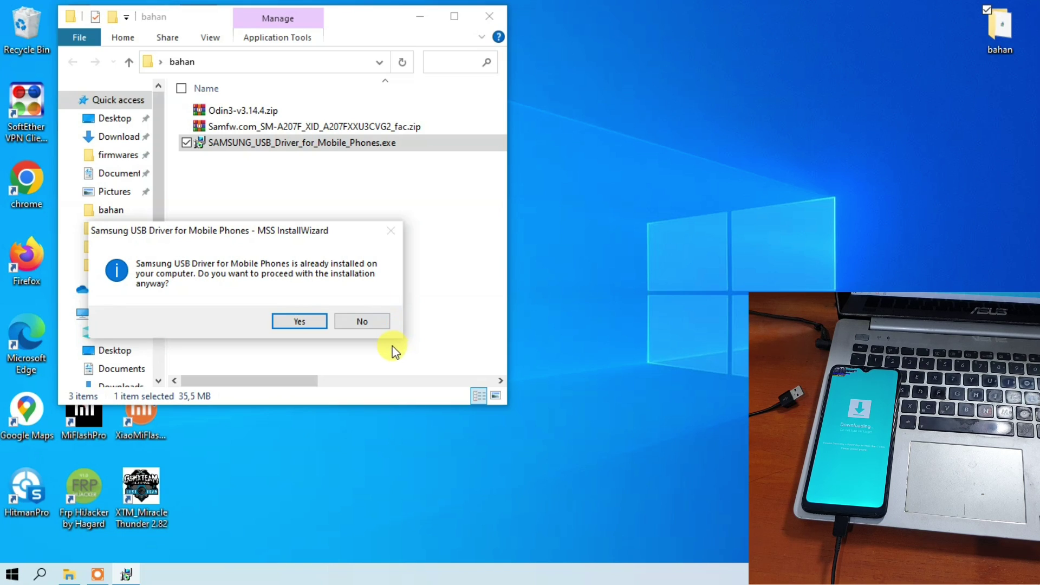
pyautogui.click(362, 322)
# Examine the contents of the Samfw.com_SM-A207F_XID_A207FXXU3CVG2_fac.zip firmware archive and close it
pyautogui.click(333, 130)
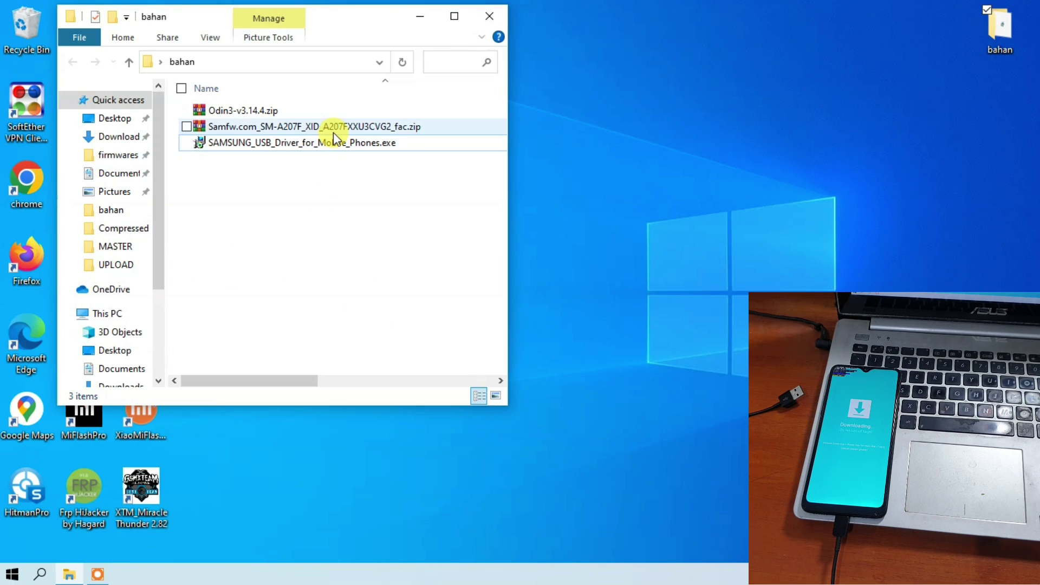
pyautogui.doubleClick(231, 130)
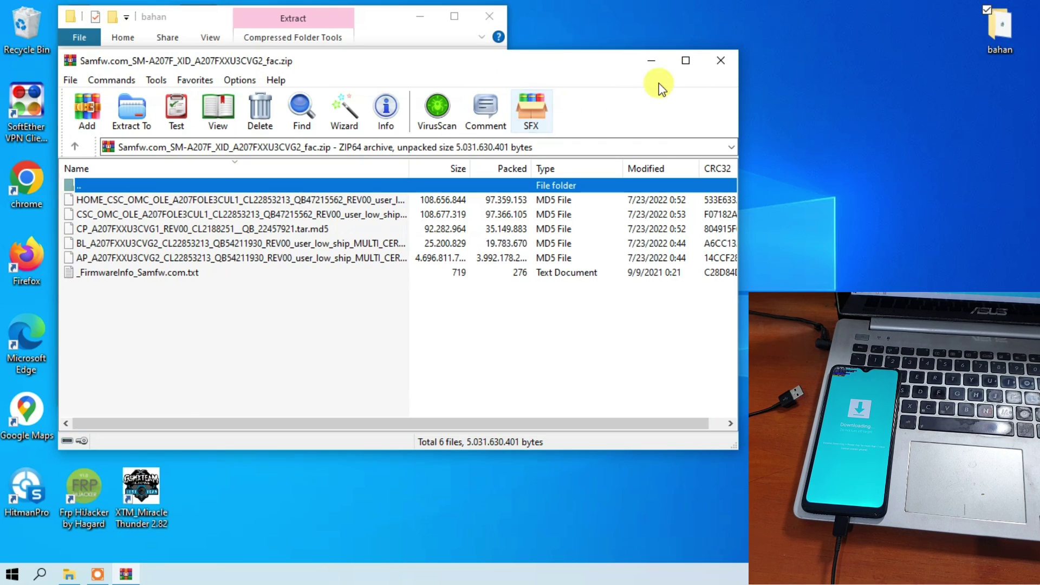
pyautogui.click(720, 60)
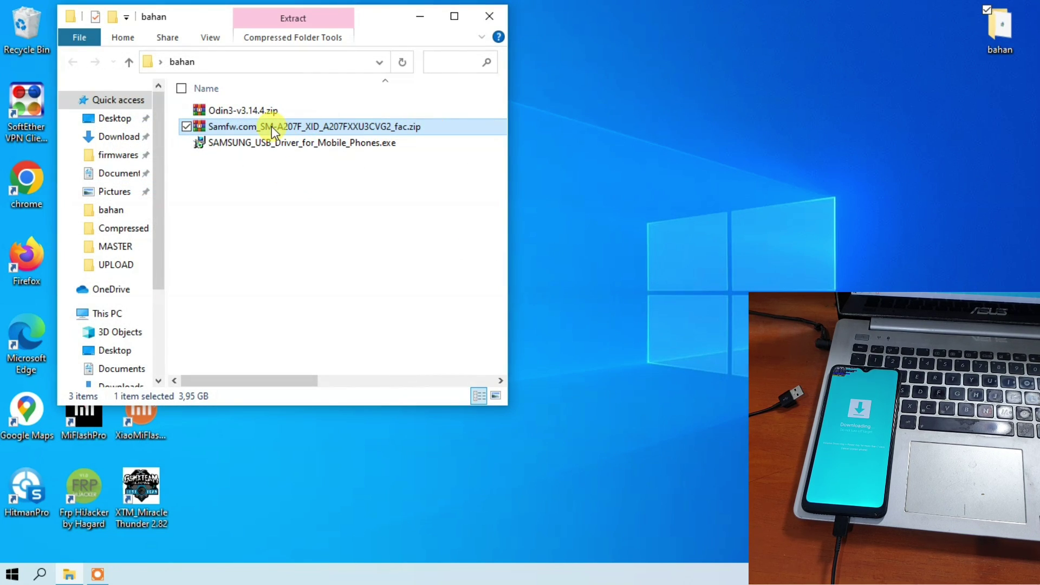
# Extract the Samfw.com_SM-A207F firmware archive into a folder with the archive's own name
pyautogui.rightClick(251, 127)
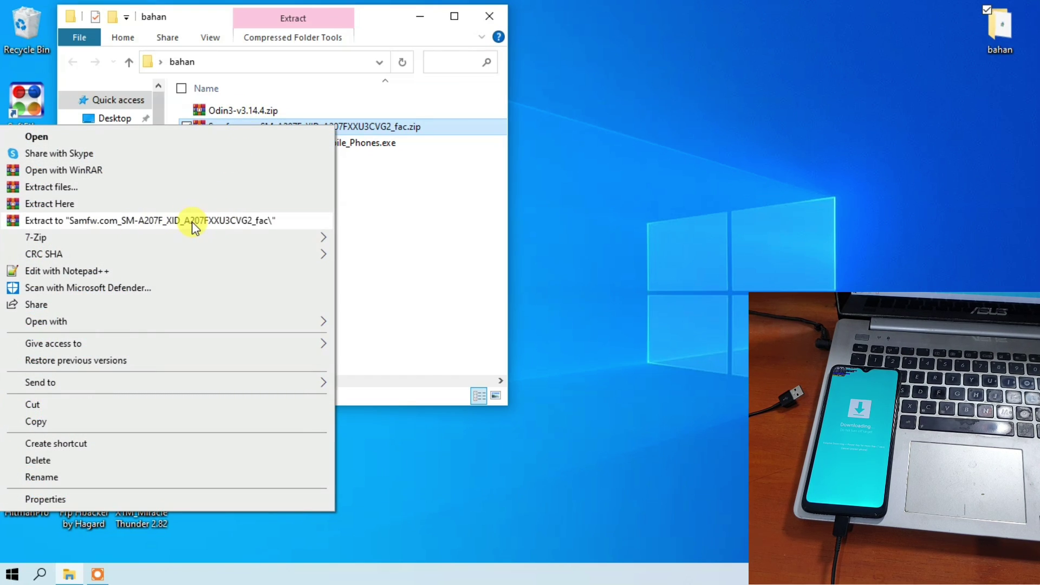
pyautogui.click(192, 222)
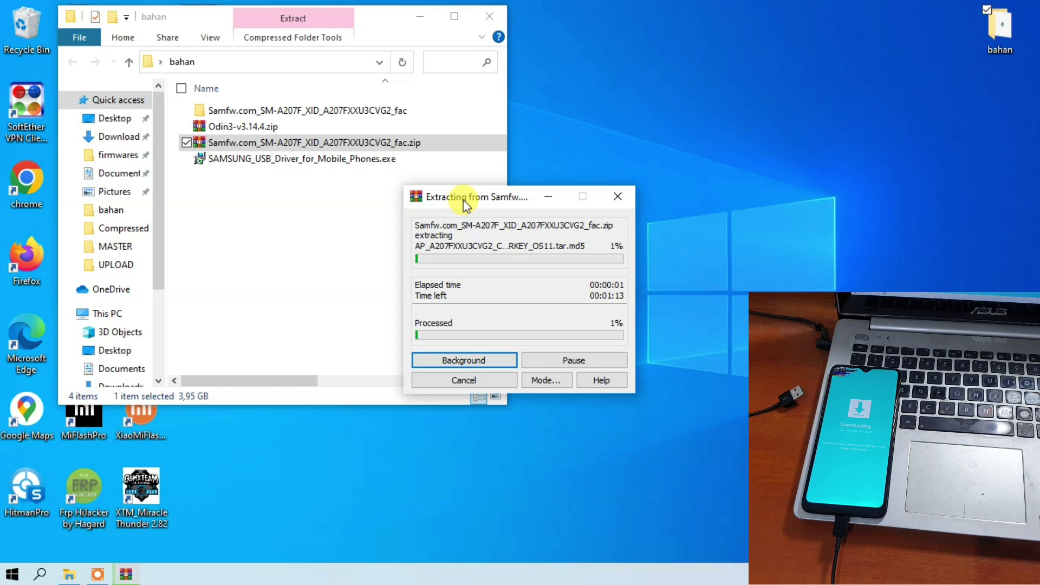
pyautogui.moveTo(463, 200); pyautogui.dragTo(93, 236)
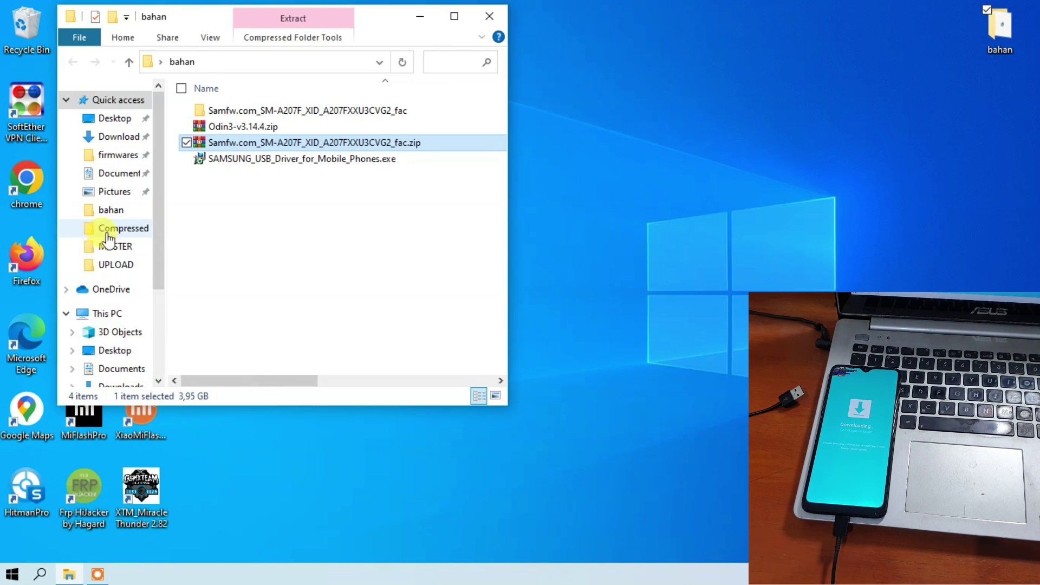
# Check the extracted AP, BL, CP, CSC and HOME_CSC files in the Samfw.com_SM-A207F firmware folder
pyautogui.doubleClick(242, 110)
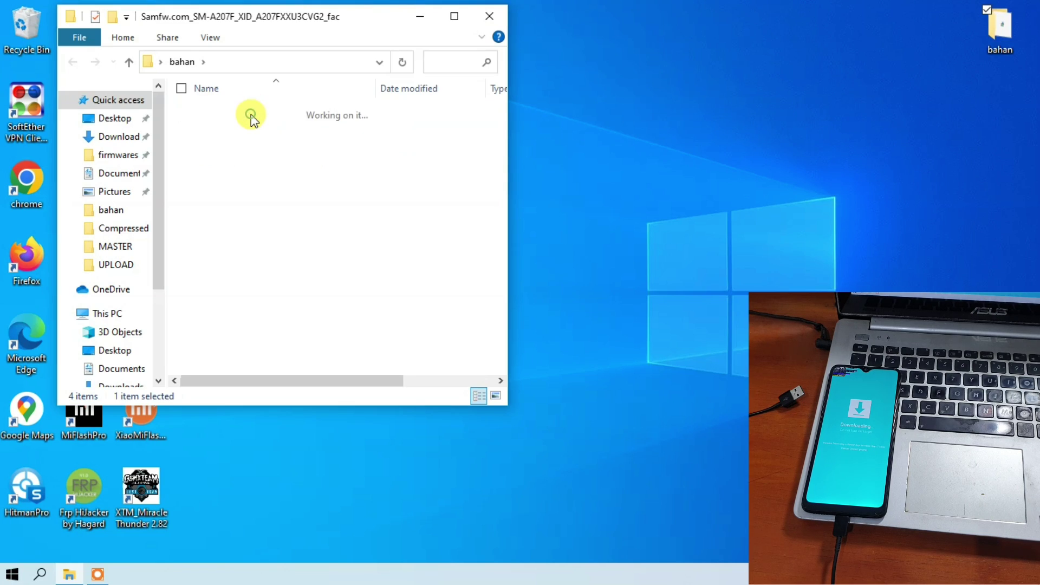
pyautogui.moveTo(255, 235); pyautogui.dragTo(258, 130)
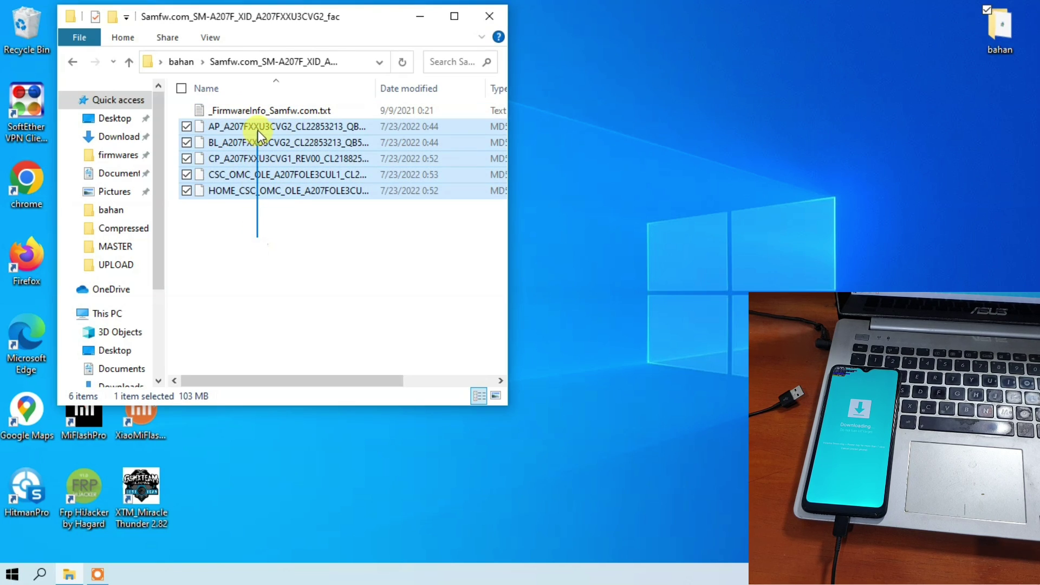
pyautogui.click(266, 254)
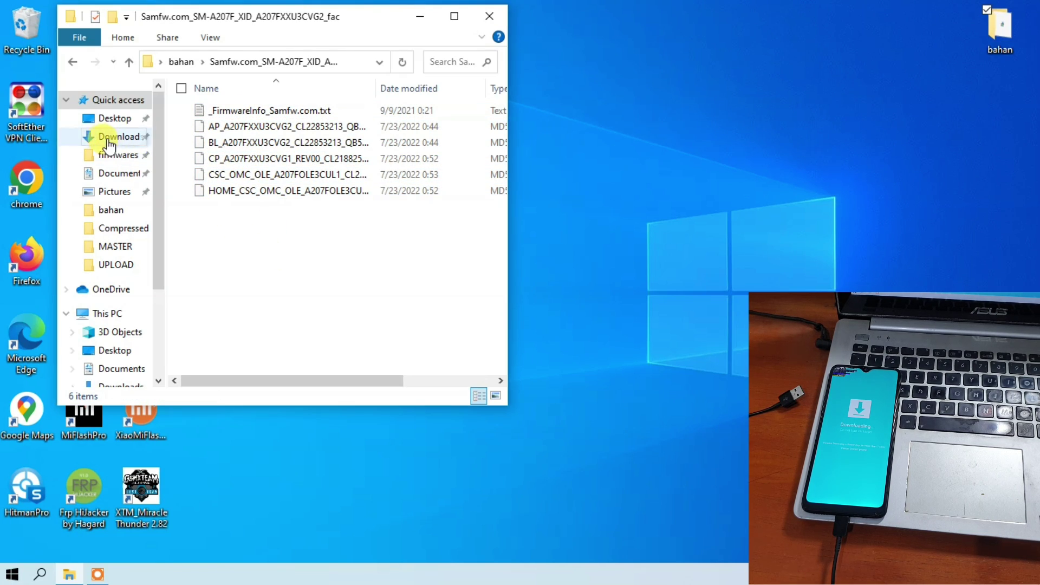
# Return to the bahan folder and extract Odin3-v3.14.4.zip directly into it
pyautogui.click(71, 61)
pyautogui.click(231, 129)
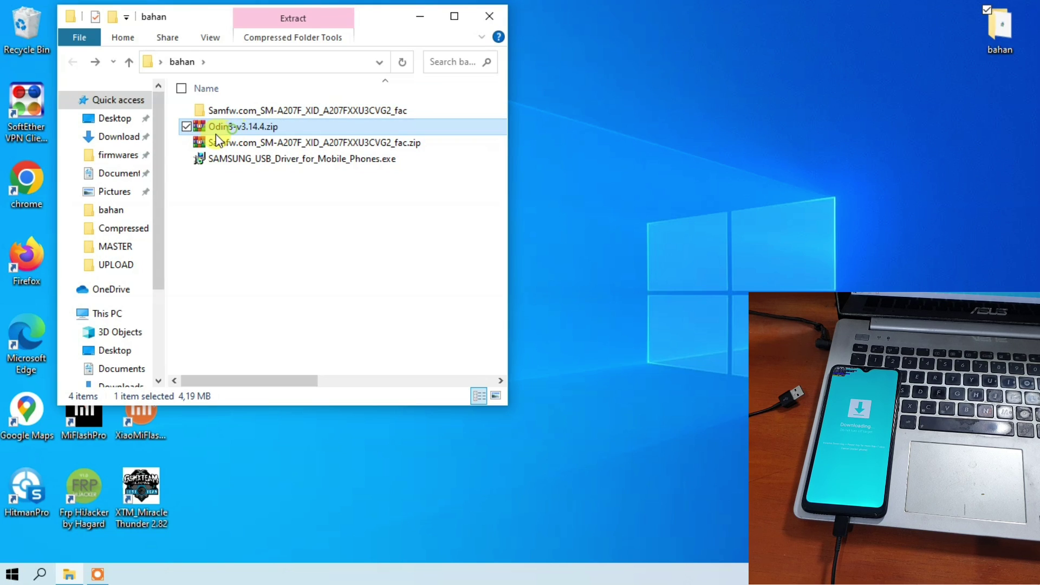
pyautogui.rightClick(226, 128)
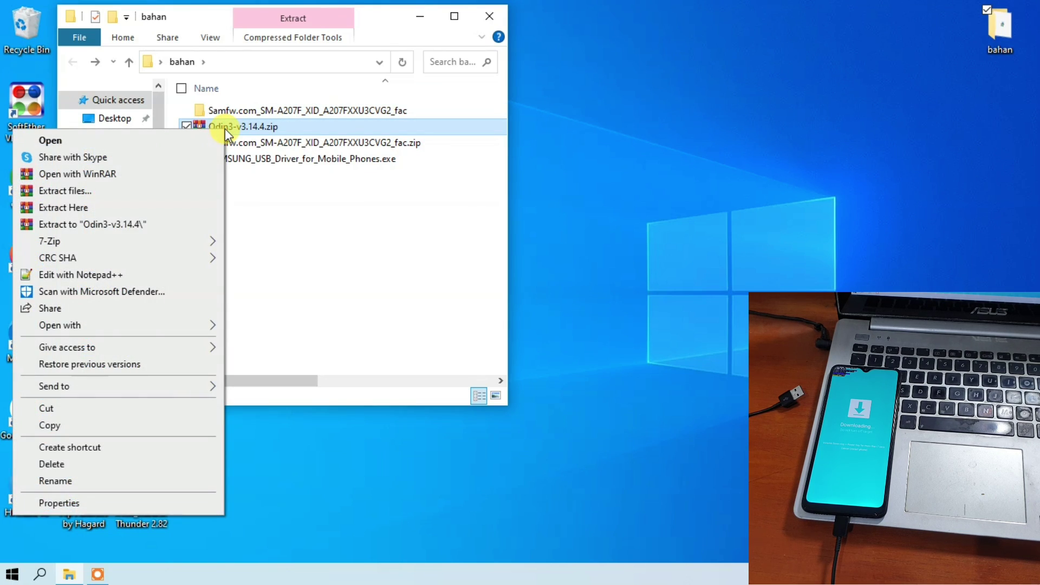
pyautogui.click(181, 207)
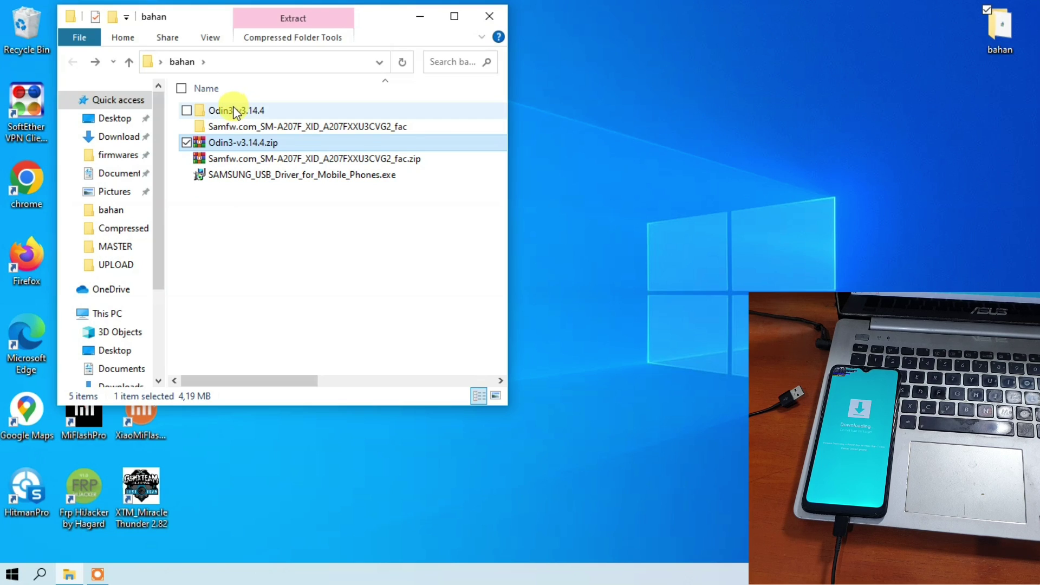
# Open the extracted Odin3_v3.14.4 folder, launch Odin3_v3.14.4.exe and accept its startup notice
pyautogui.click(223, 112)
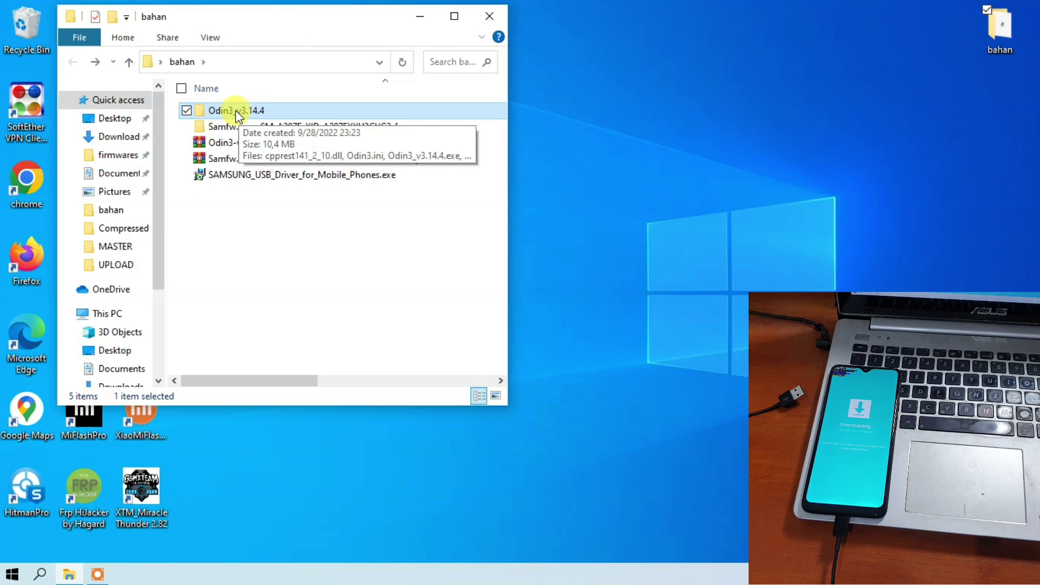
pyautogui.doubleClick(235, 112)
pyautogui.moveTo(168, 19); pyautogui.dragTo(654, 21)
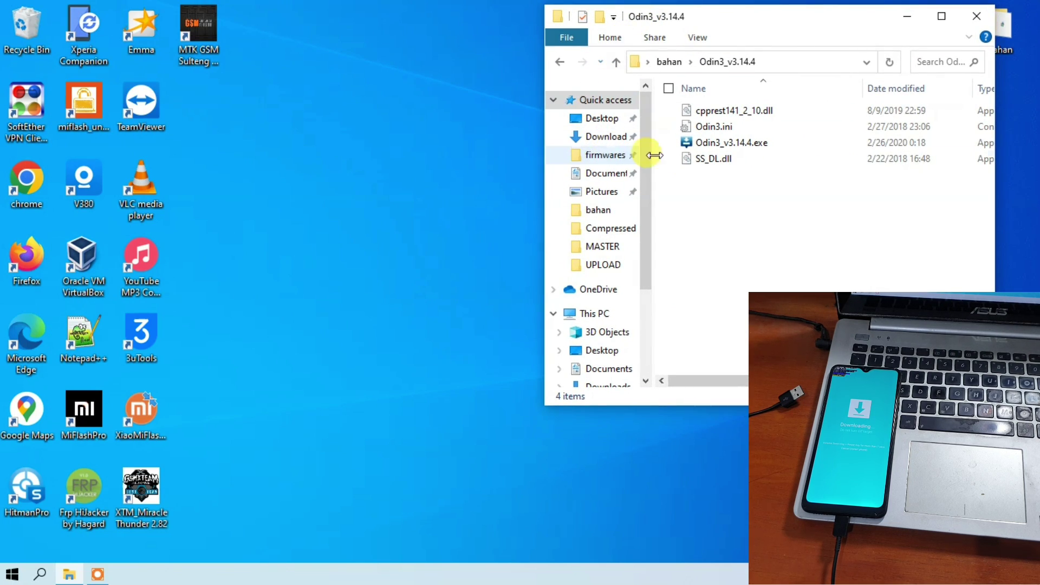
pyautogui.click(704, 147)
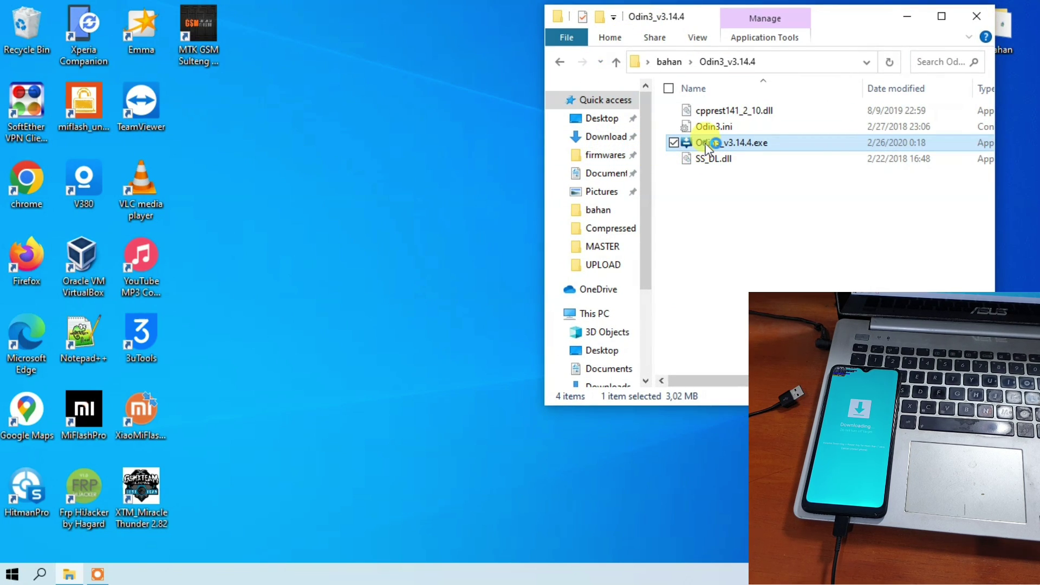
pyautogui.doubleClick(706, 144)
pyautogui.moveTo(514, 133); pyautogui.dragTo(202, 62)
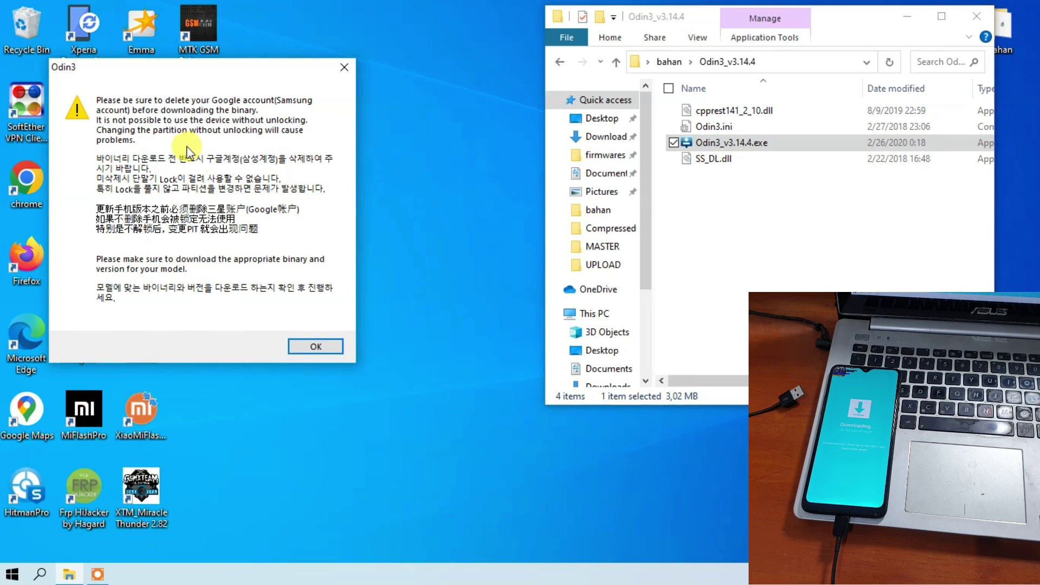
pyautogui.click(310, 348)
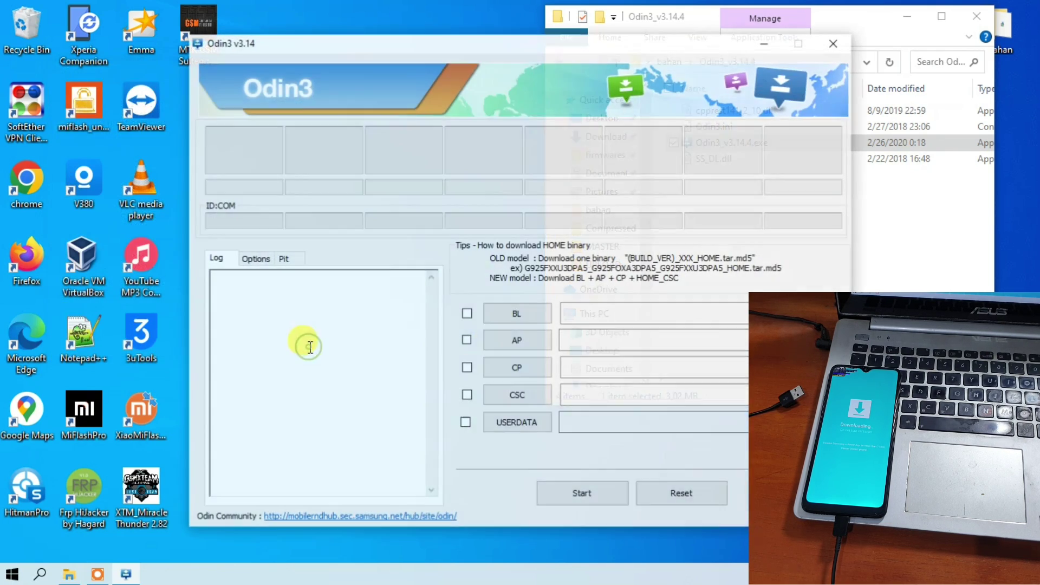
# Arrange the Odin3 and file explorer windows side by side and narrow the explorer's folder tree
pyautogui.moveTo(378, 45); pyautogui.dragTo(191, 15)
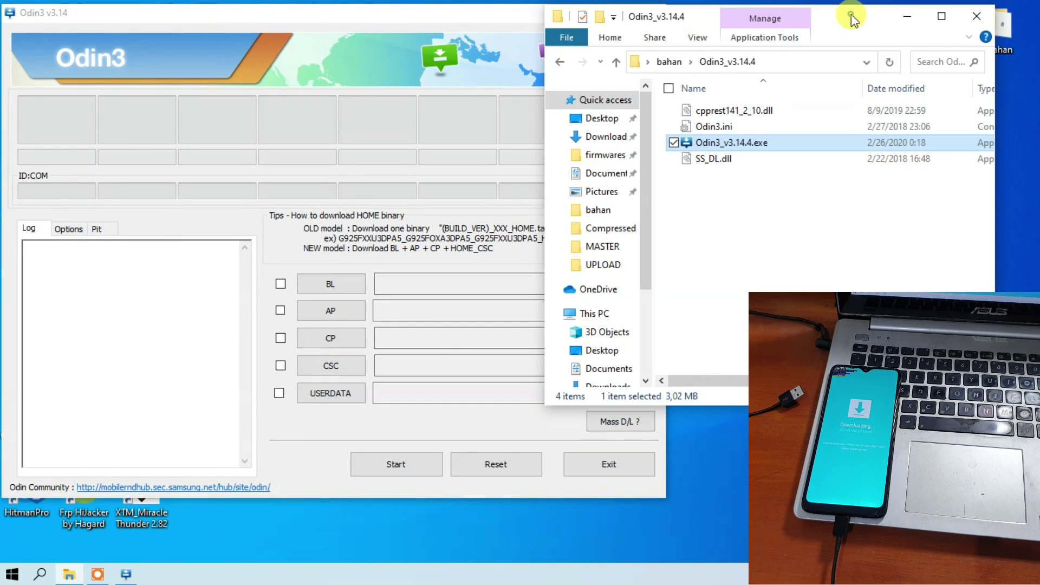
pyautogui.click(853, 13)
pyautogui.click(612, 17)
pyautogui.click(645, 19)
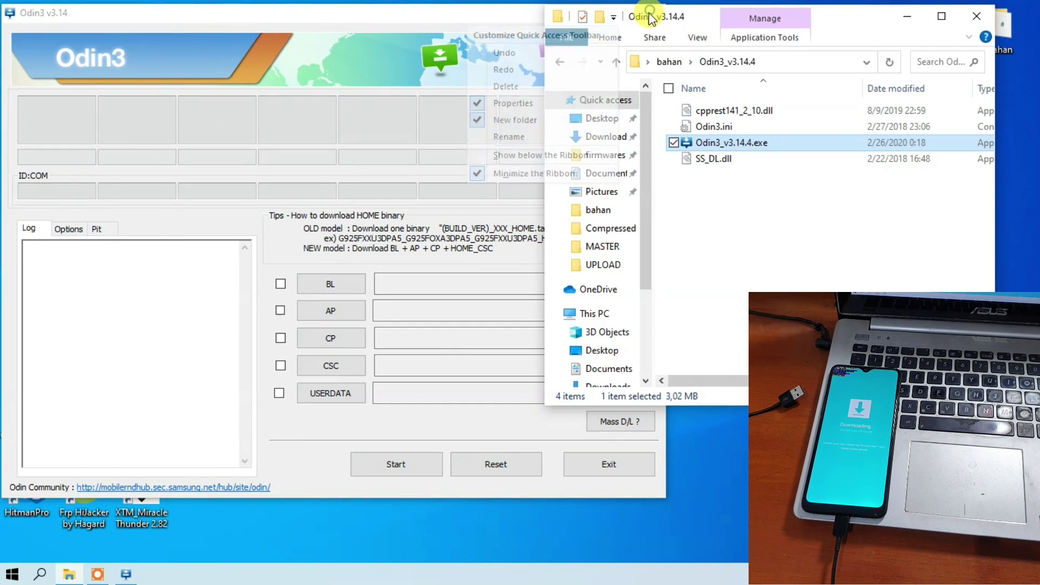
pyautogui.moveTo(644, 19); pyautogui.dragTo(776, 19)
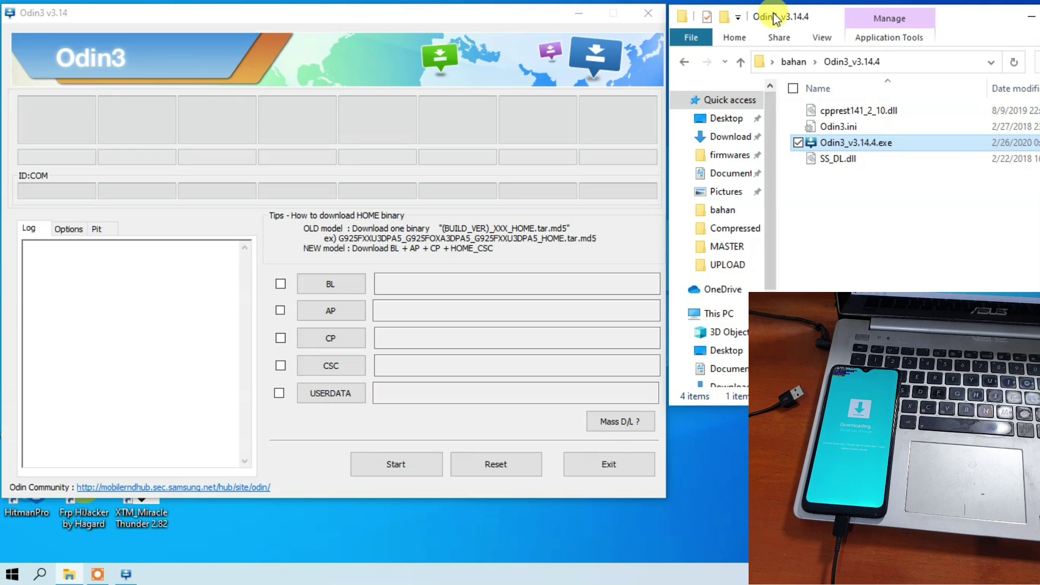
pyautogui.moveTo(778, 109); pyautogui.dragTo(704, 108)
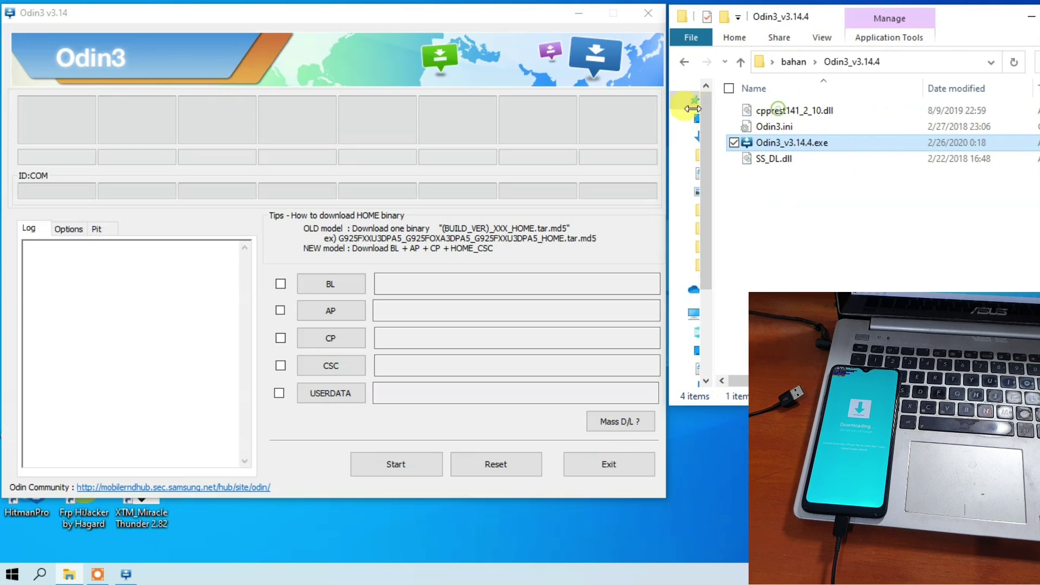
# Show the extracted Samfw.com_SM-A207F firmware folder in the file explorer and select the HOME_CSC file
pyautogui.click(684, 61)
pyautogui.doubleClick(761, 124)
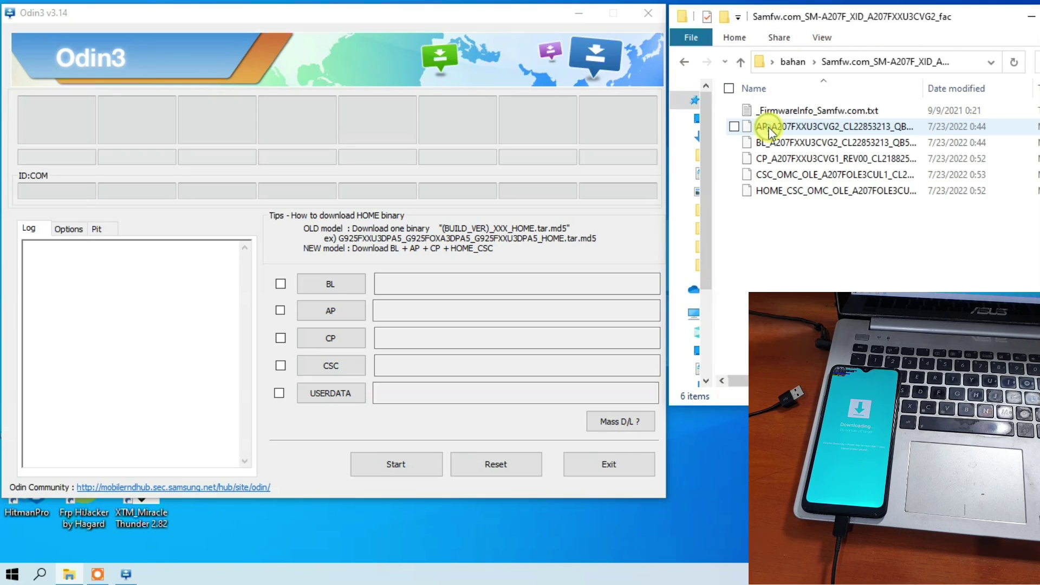
pyautogui.click(768, 179)
pyautogui.click(769, 189)
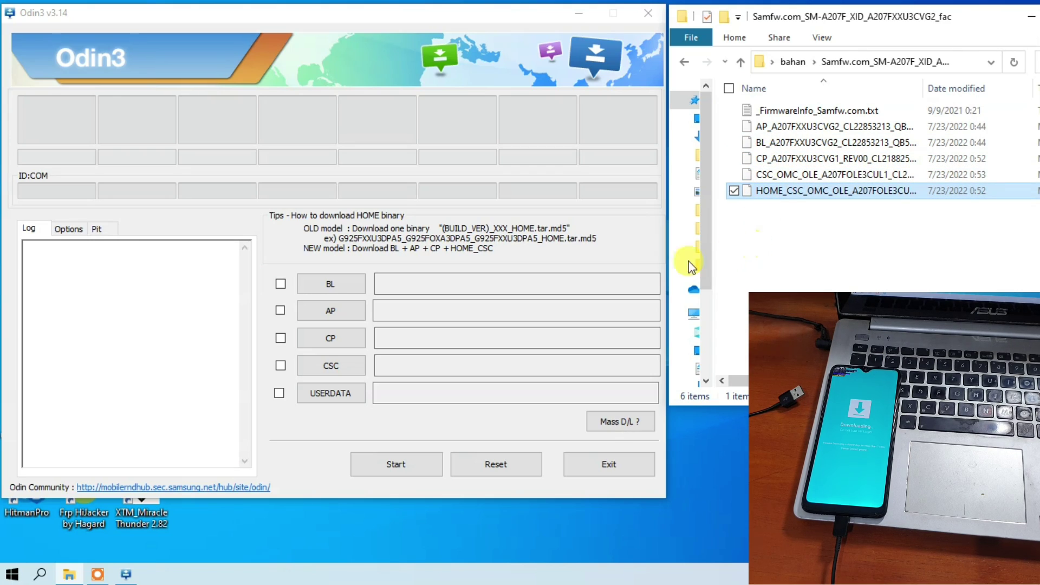
# Load the BL_A207FXXU3CVG2 file from the Samfw.com_SM-A207F firmware folder inside Desktop's bahan folder into Odin3's BL slot
pyautogui.click(534, 265)
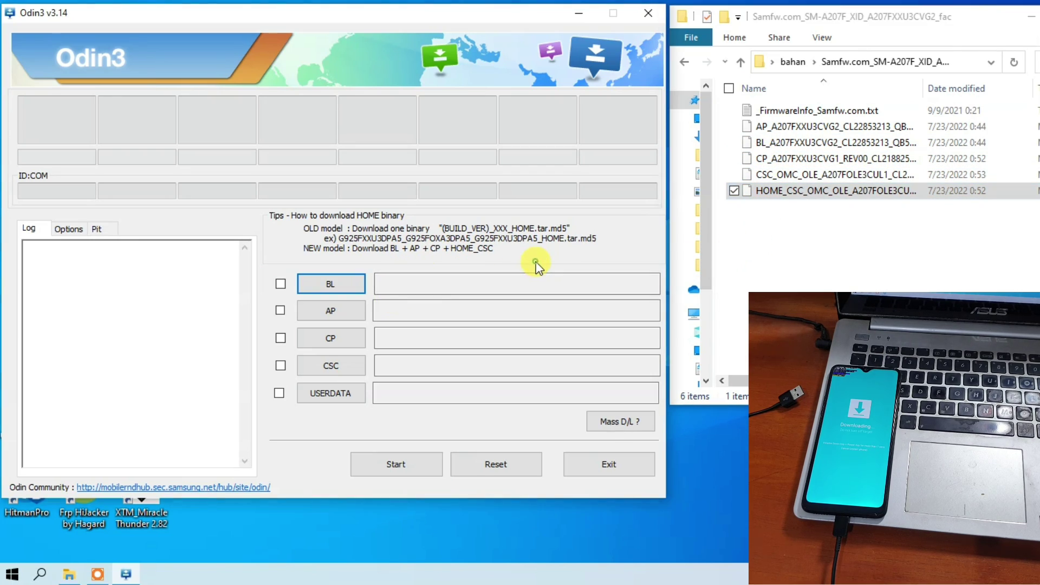
pyautogui.click(328, 286)
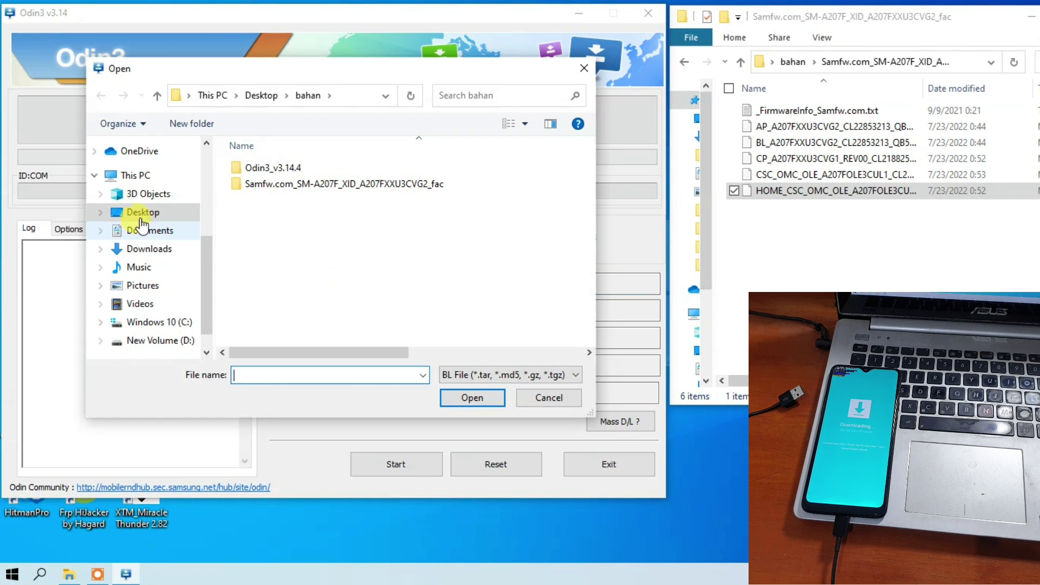
pyautogui.click(143, 212)
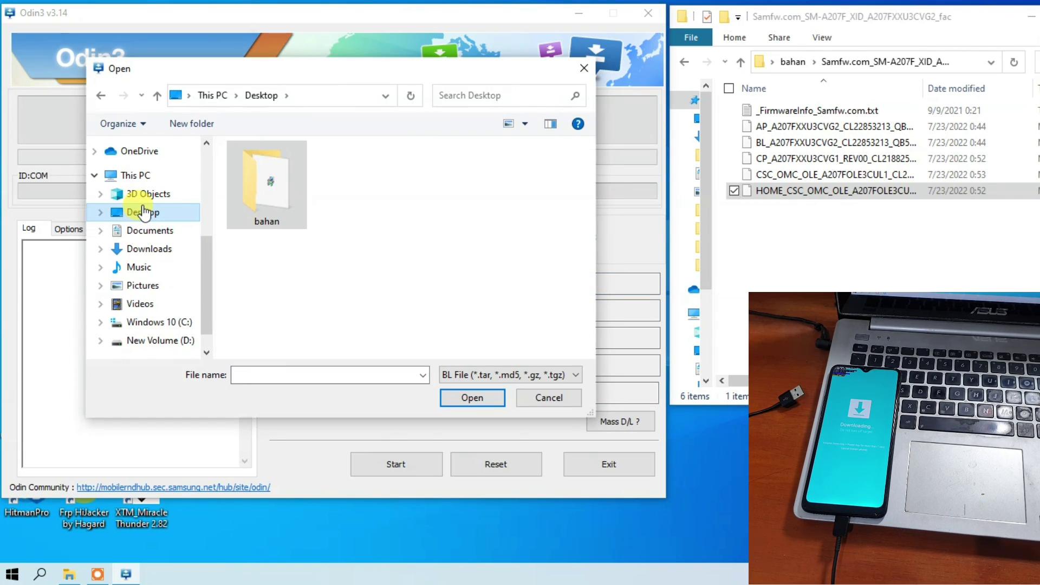
pyautogui.click(135, 175)
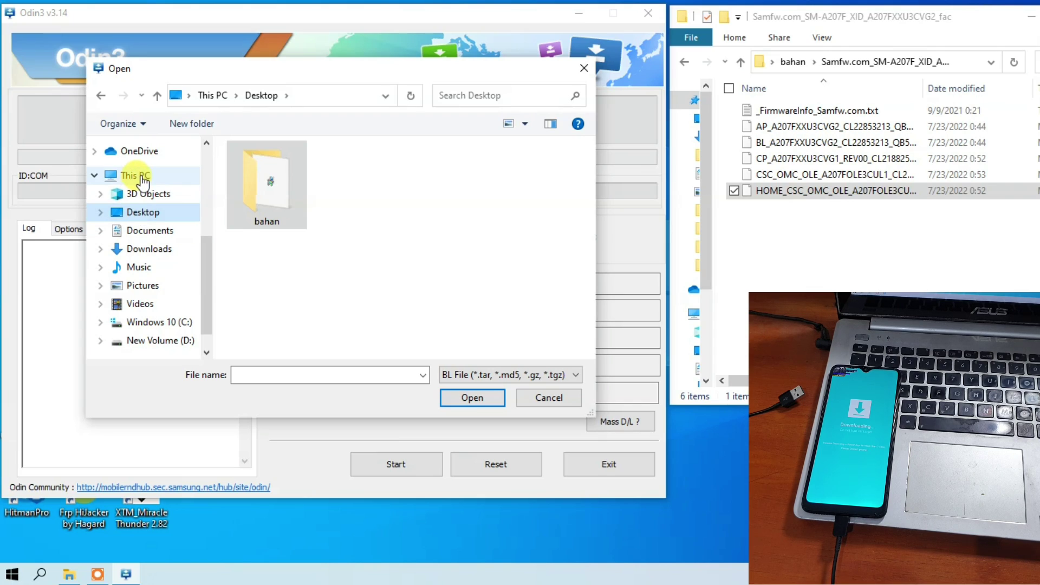
pyautogui.click(148, 213)
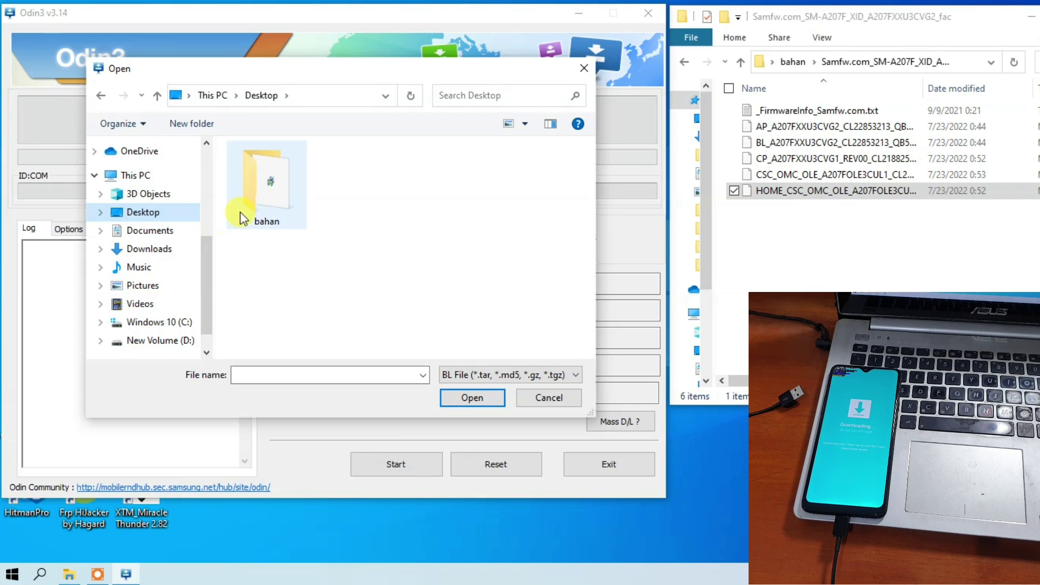
pyautogui.doubleClick(255, 202)
pyautogui.click(259, 191)
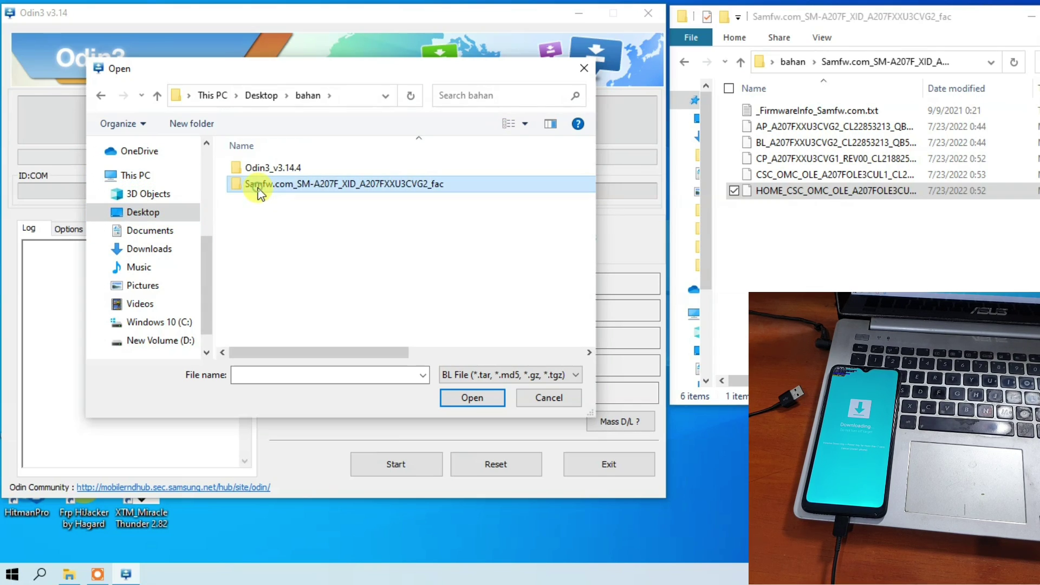
pyautogui.doubleClick(306, 187)
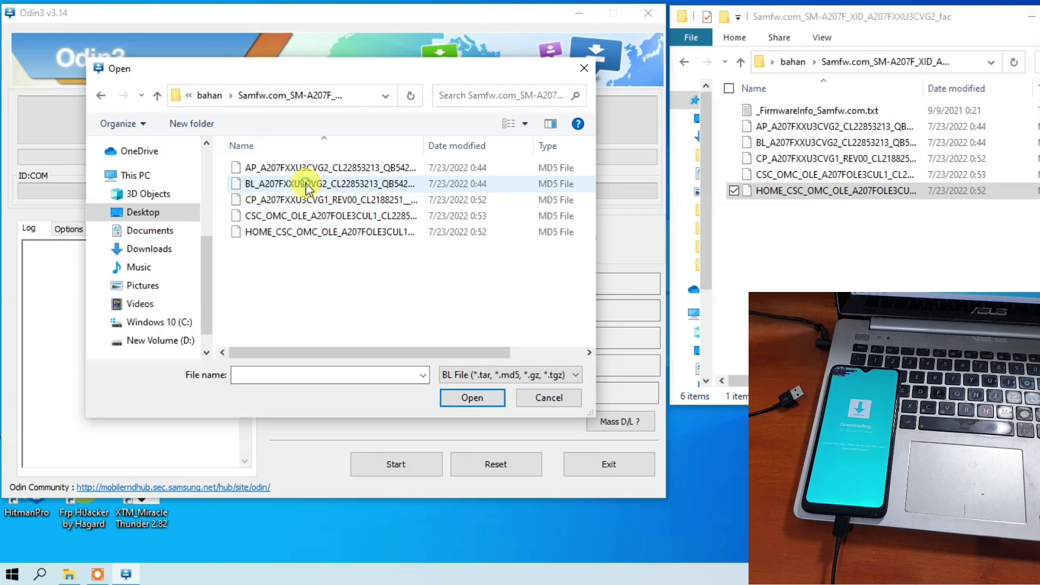
pyautogui.click(254, 185)
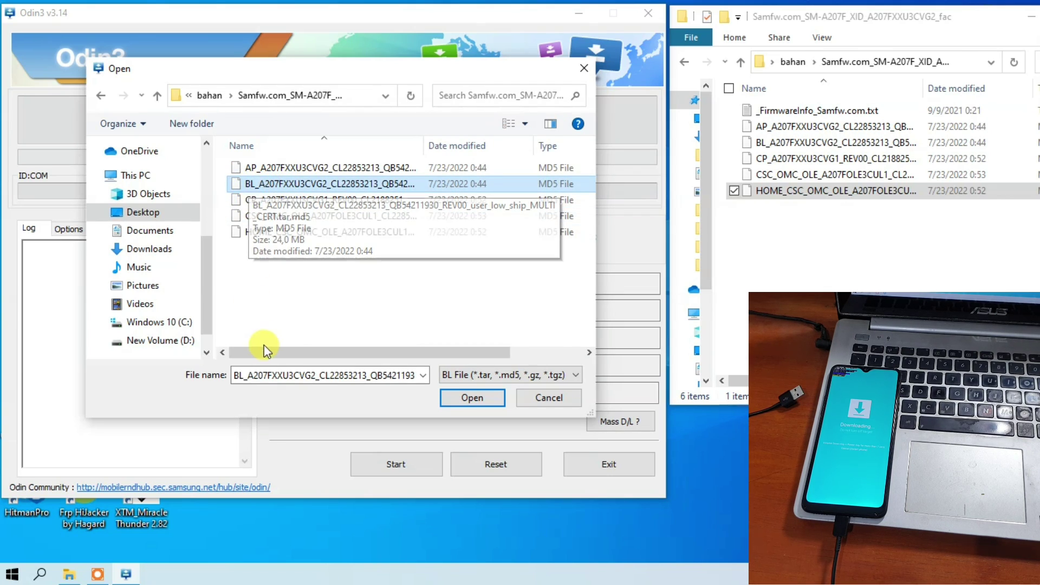
pyautogui.click(470, 400)
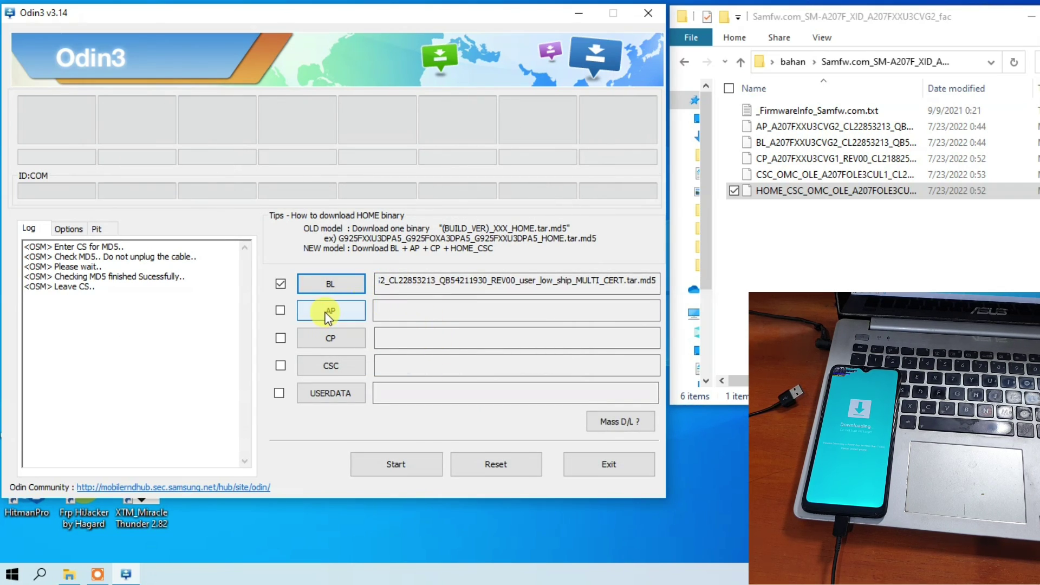
# Load the AP_A207FXXU3CVG2 firmware file into the AP slot
pyautogui.click(329, 310)
pyautogui.click(286, 172)
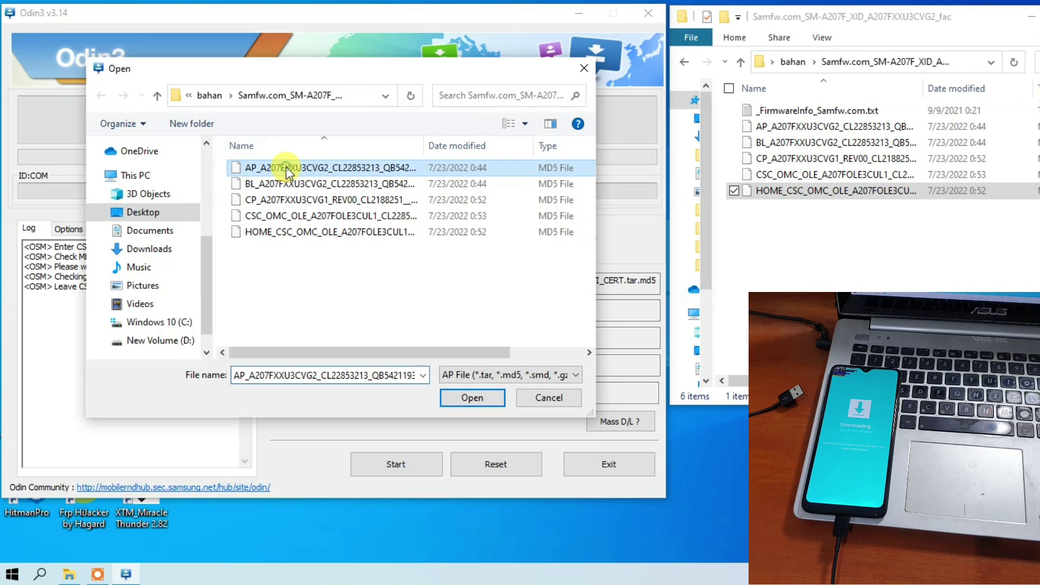
pyautogui.click(466, 399)
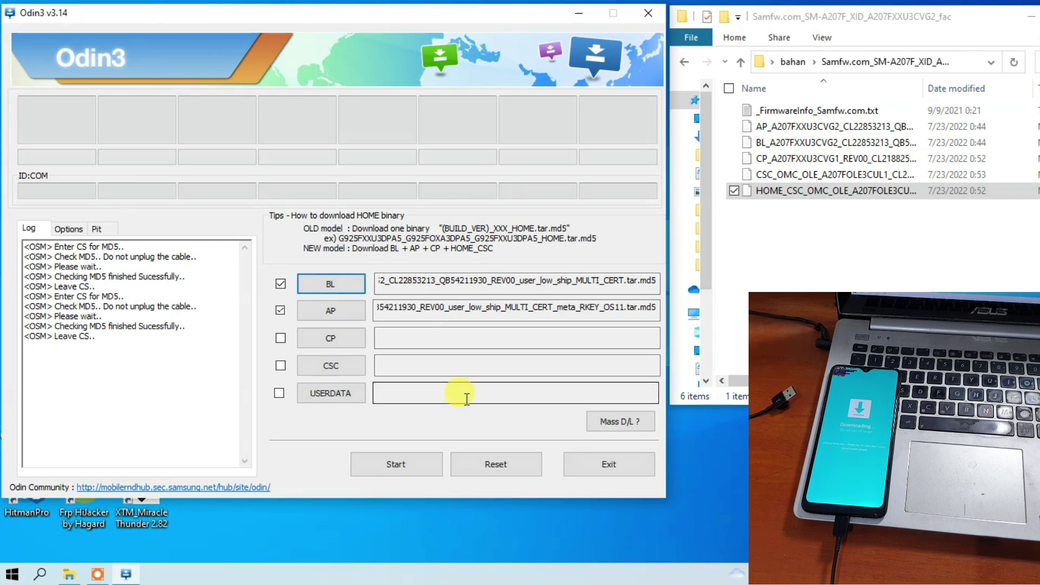
pyautogui.click(431, 307)
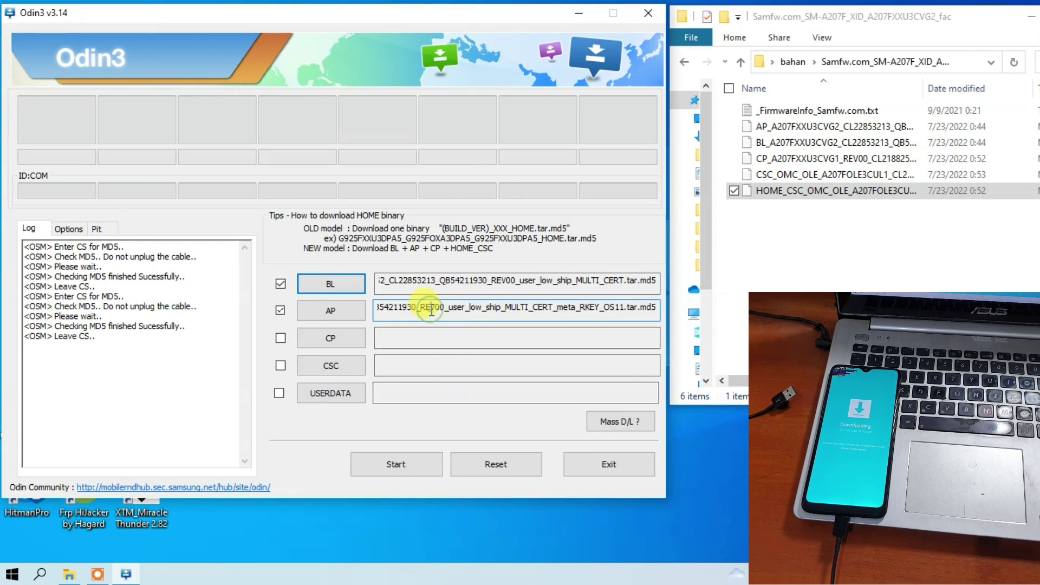
# Load the CP_A207FXXU3CVG1 firmware file into the CP slot
pyautogui.click(331, 341)
pyautogui.click(265, 200)
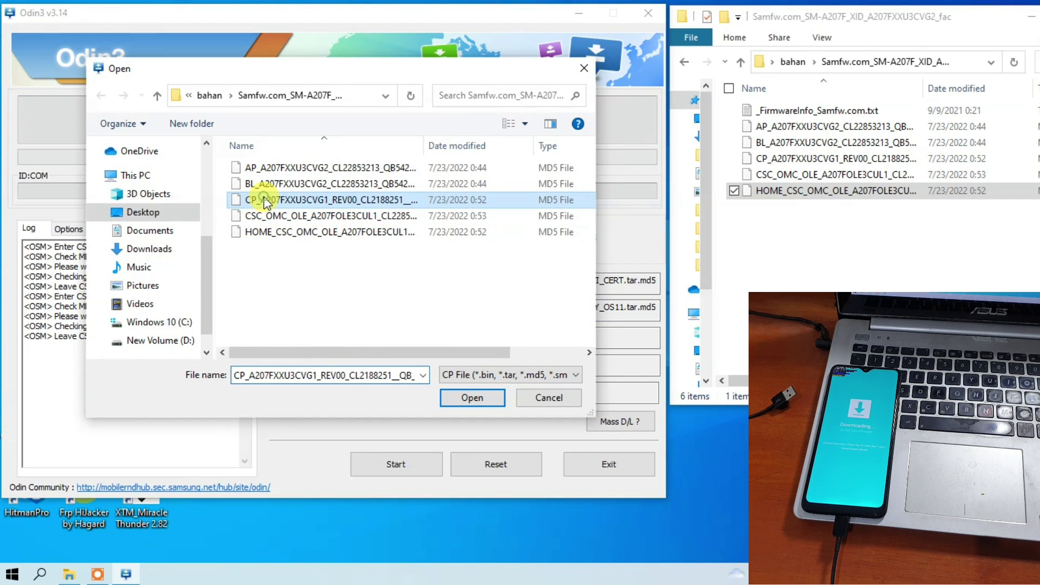
pyautogui.click(469, 401)
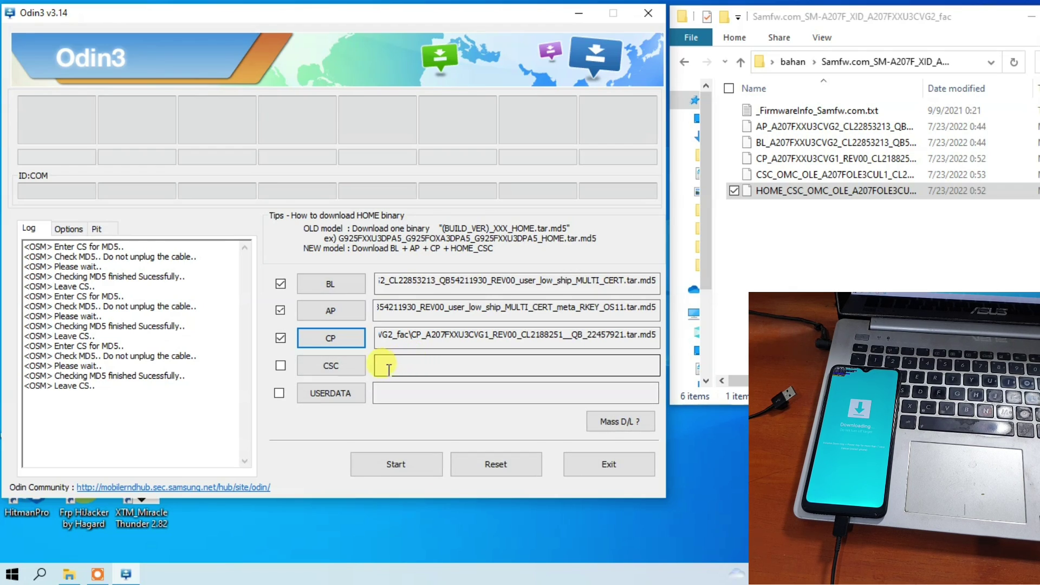
# Load the CSC_OMC_OLE_A207FOLE3CUL1 file, not the HOME_CSC one, into the CSC slot
pyautogui.click(341, 369)
pyautogui.click(281, 214)
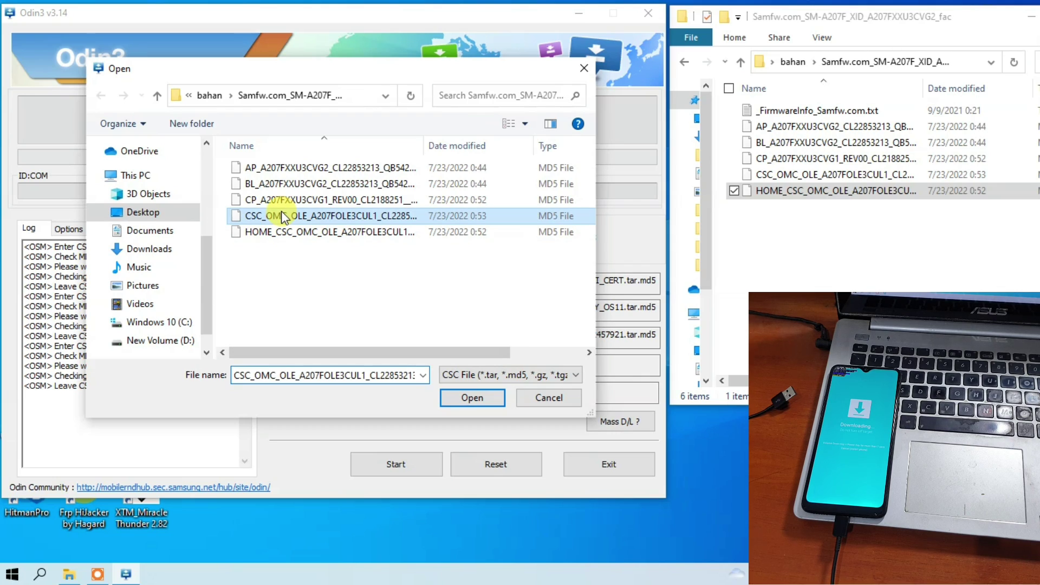
pyautogui.click(473, 402)
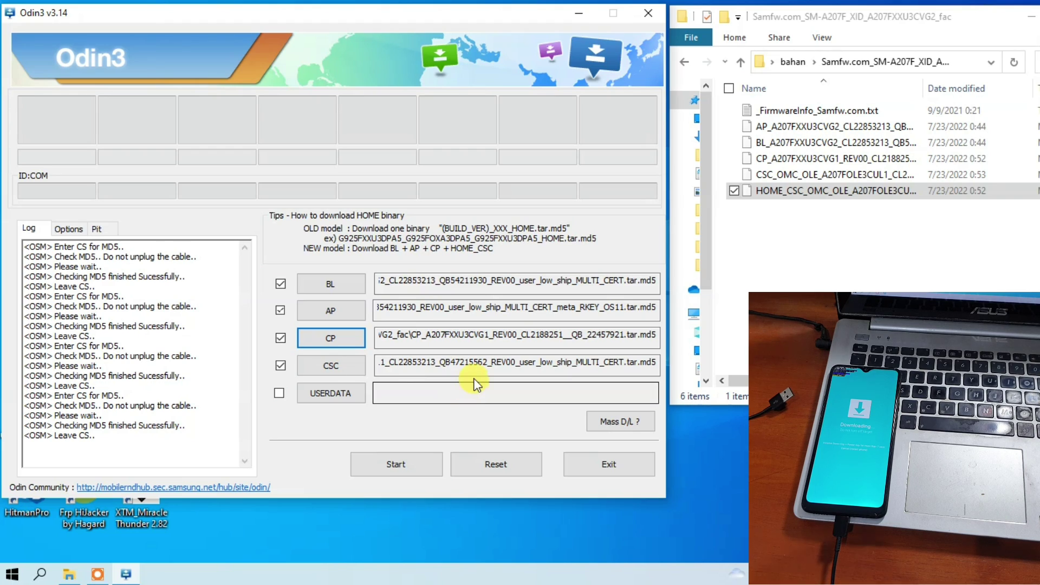
# Start flashing the loaded BL, AP, CP and CSC files to the phone connected on COM3
pyautogui.click(484, 280)
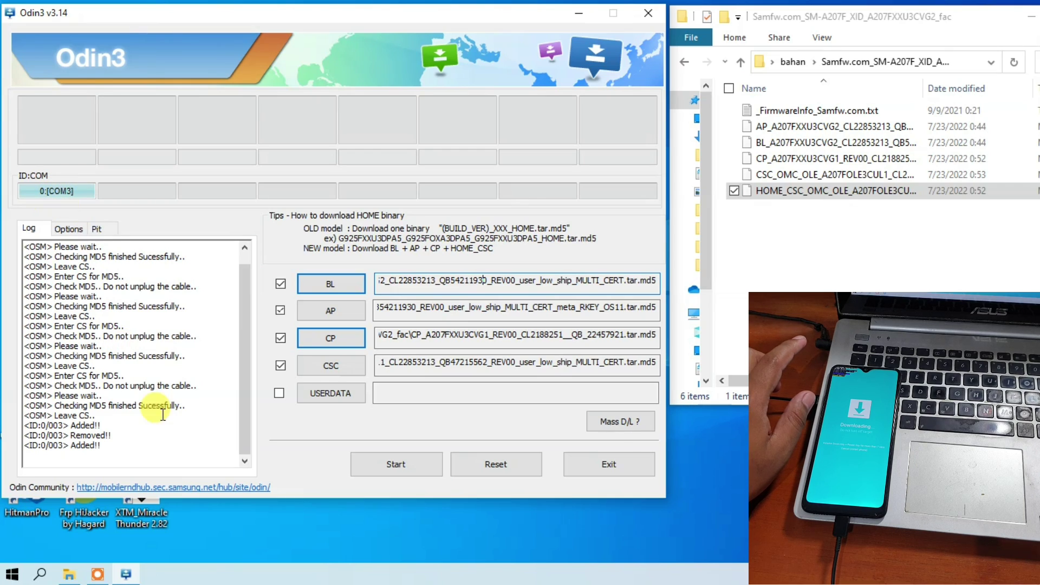
pyautogui.click(372, 467)
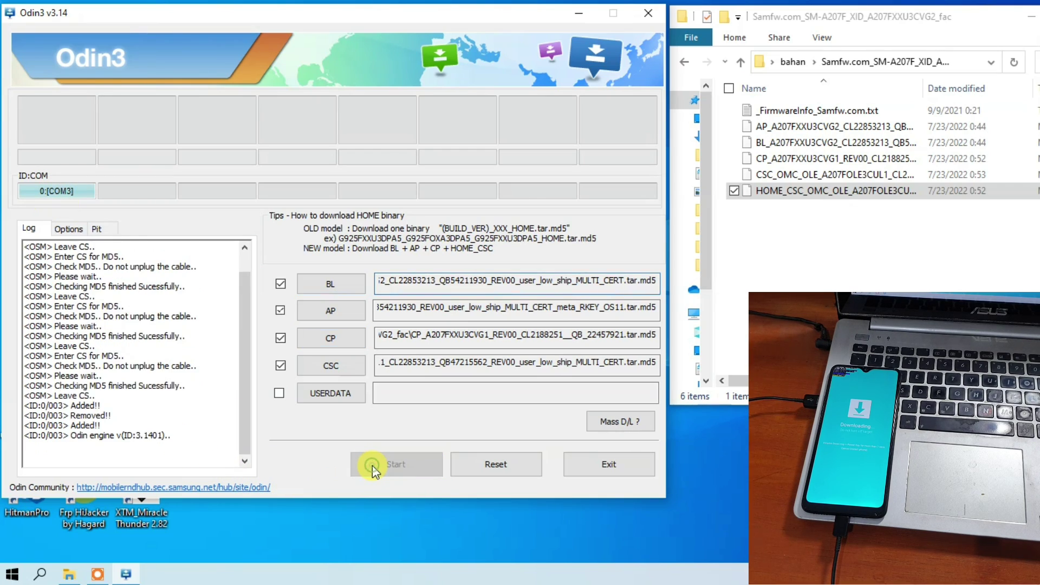